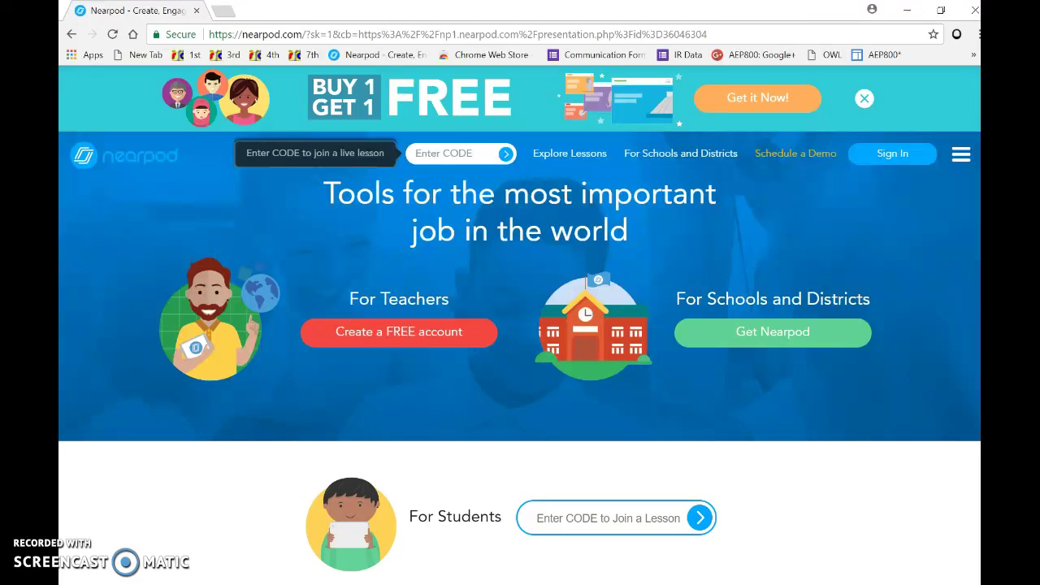
Sign up for a free teacher account and start a new blank lesson from the Create tile
{"action": "left_click", "coordinate": [421, 340]}
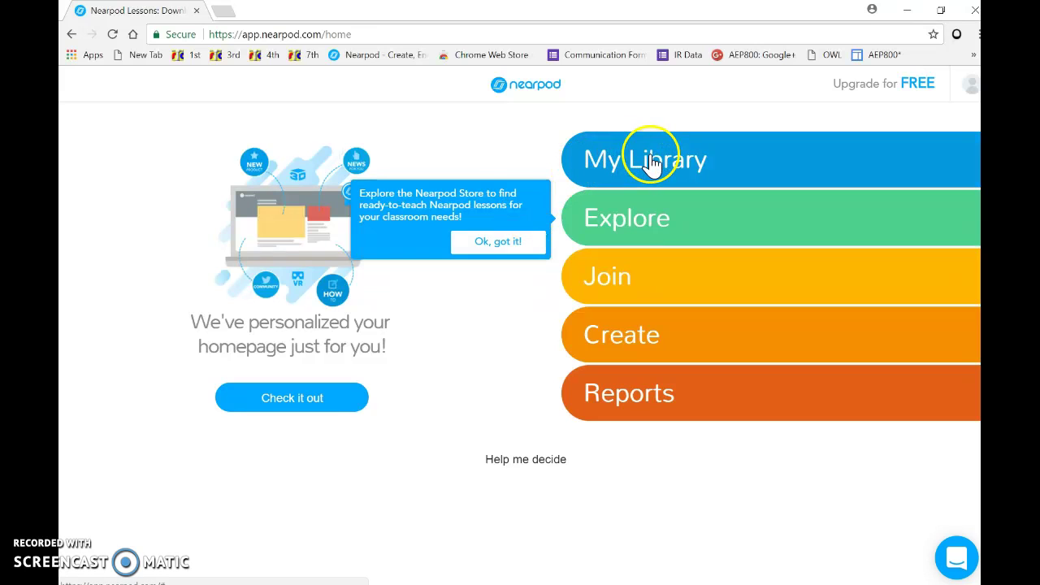
{"action": "left_click", "coordinate": [624, 347]}
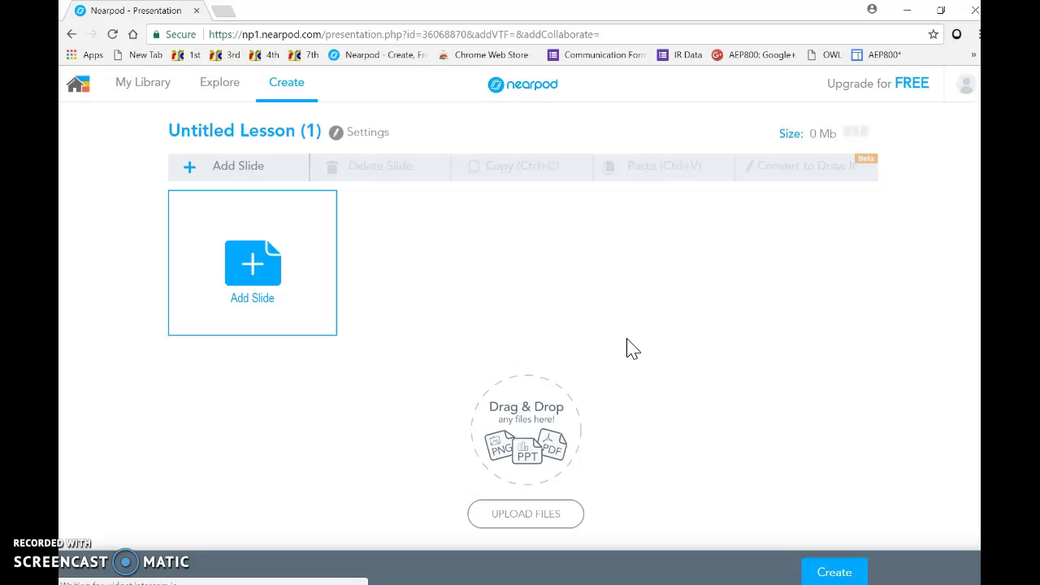
Retitle the lesson 'Unit Review' and bring up the Add Slide choices
{"action": "left_click", "coordinate": [273, 132]}
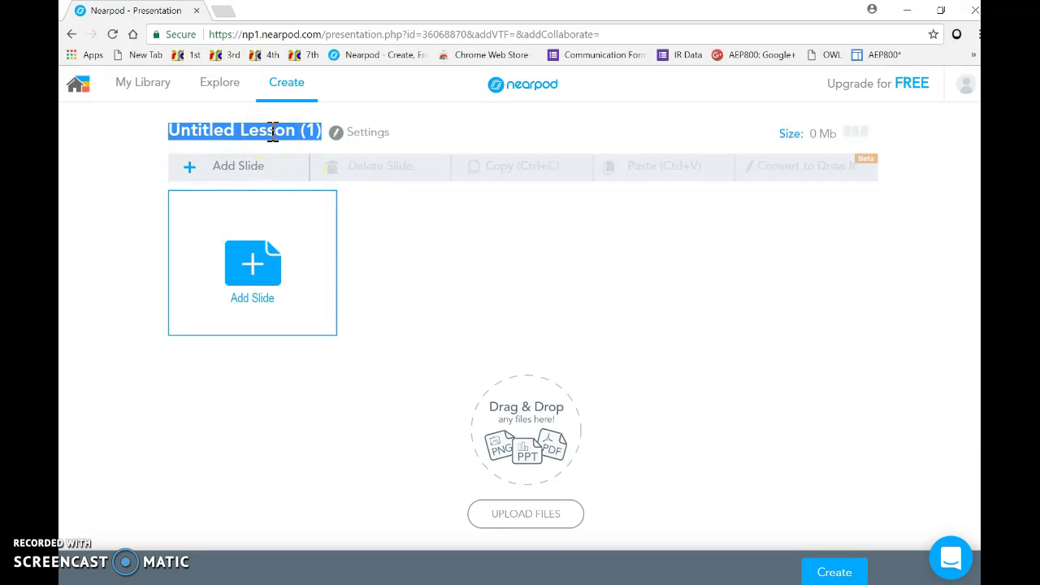
{"action": "type", "text": "Unit "}
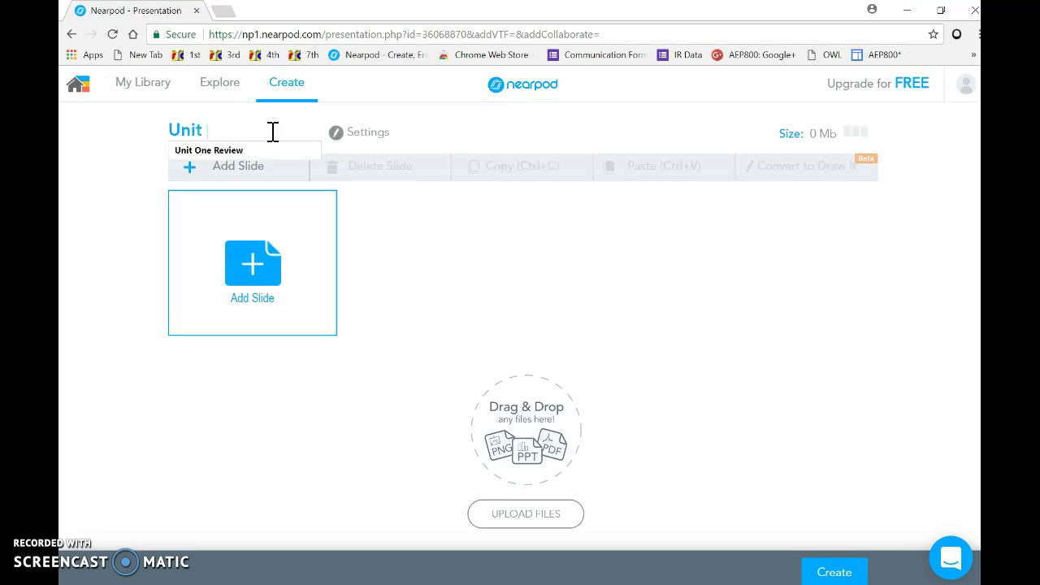
{"action": "type", "text": "Review"}
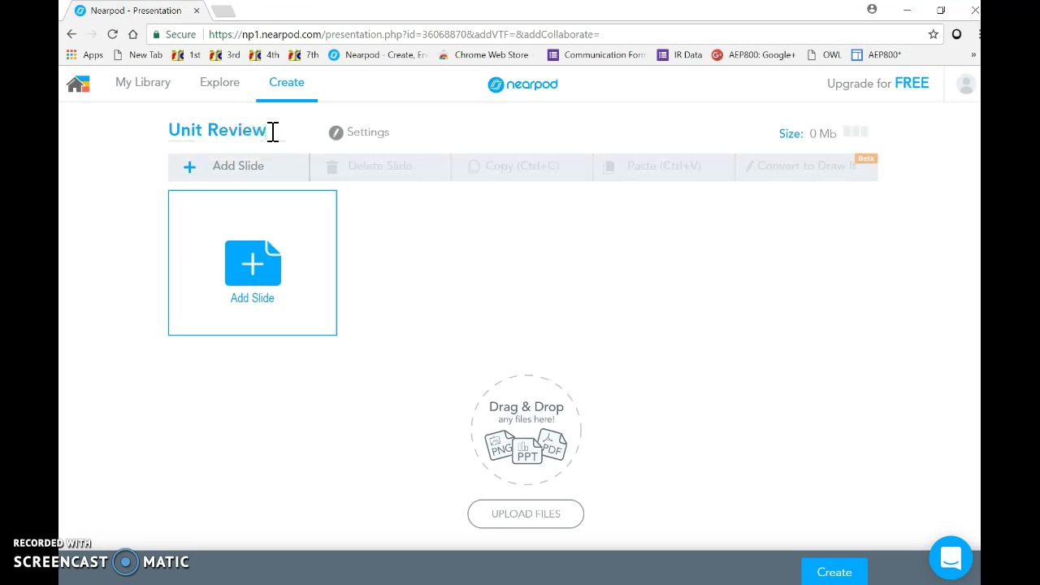
{"action": "key", "text": "Return"}
{"action": "left_click", "coordinate": [272, 280]}
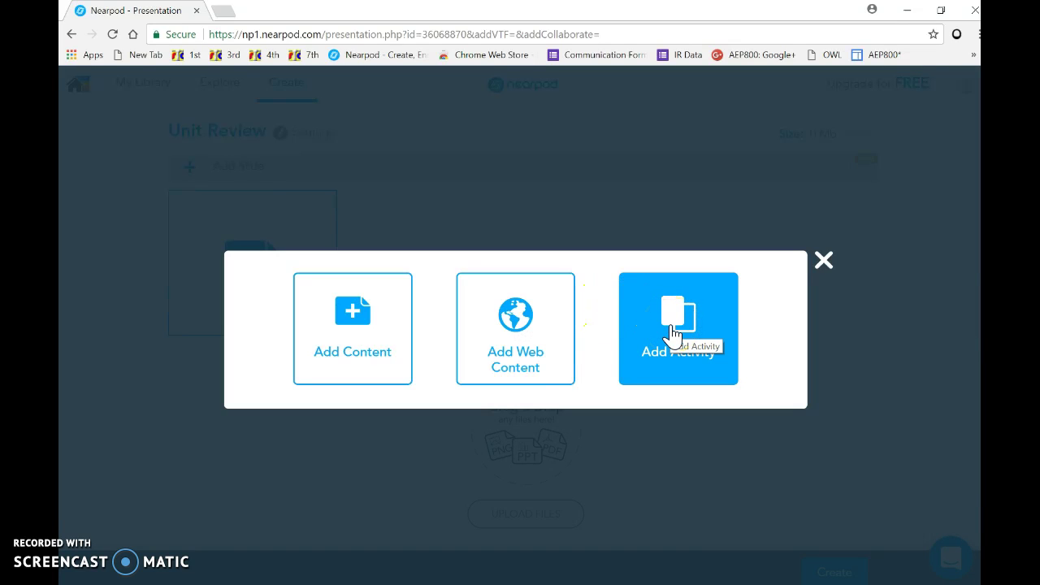
Back out of the Slideshow image upload and choose a plain Slide as the content instead
{"action": "left_click", "coordinate": [385, 323]}
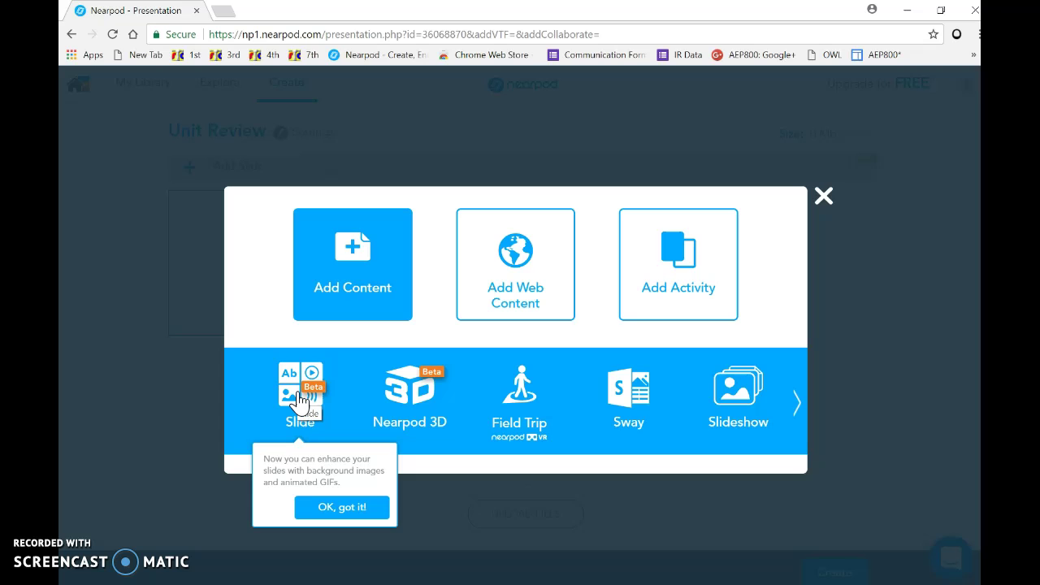
{"action": "left_click", "coordinate": [735, 394]}
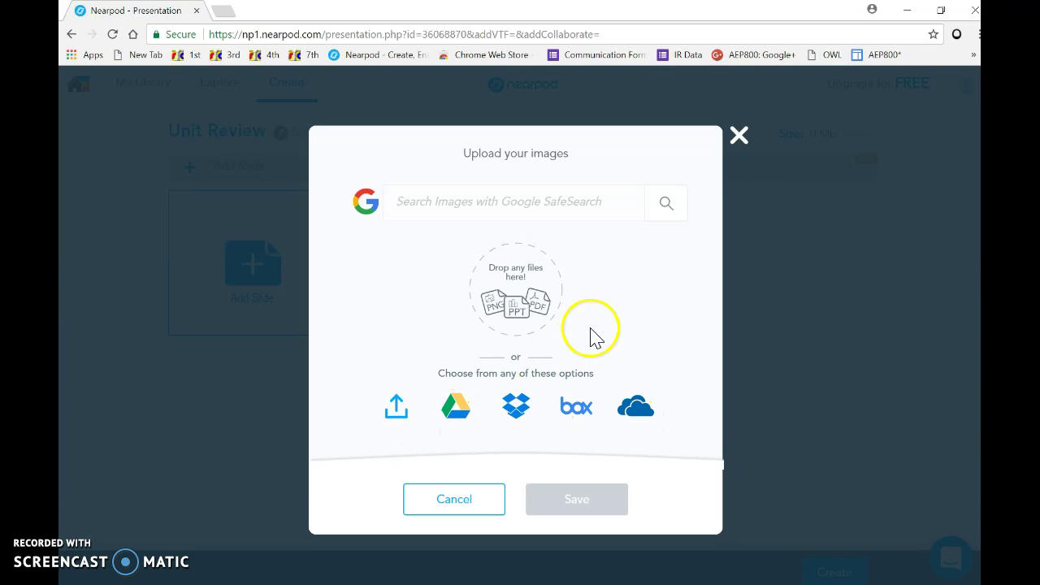
{"action": "left_click", "coordinate": [738, 136]}
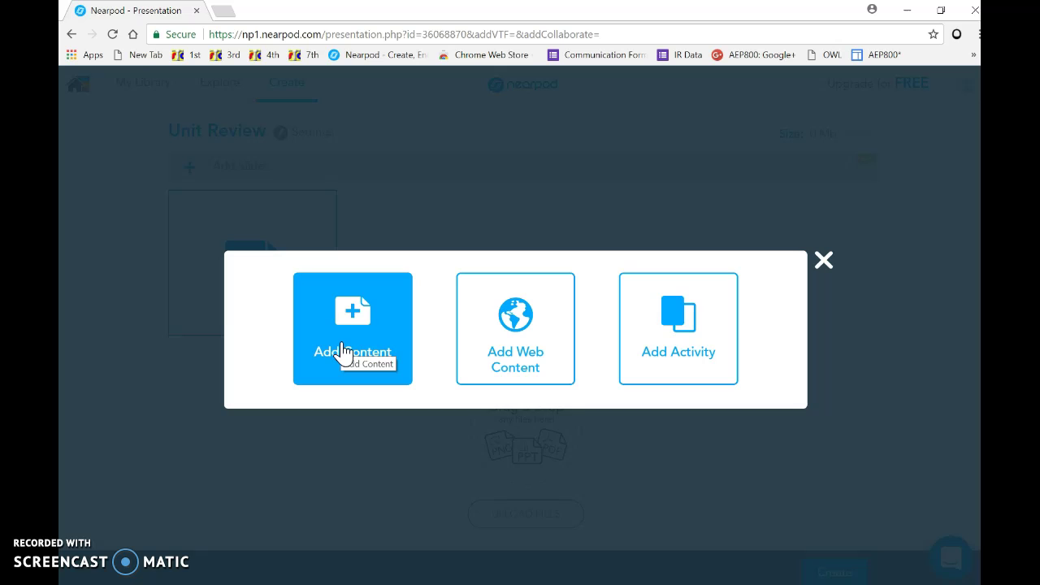
{"action": "left_click", "coordinate": [343, 351]}
{"action": "left_click", "coordinate": [302, 394]}
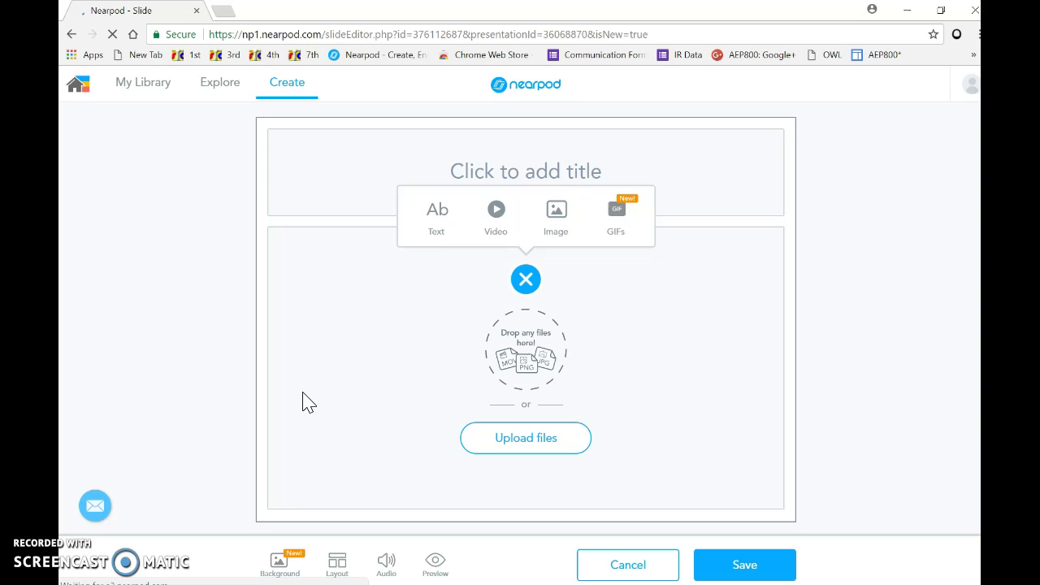
Title the slide 'Unit One Review' and insert a text box in the slide body
{"action": "left_click", "coordinate": [406, 177]}
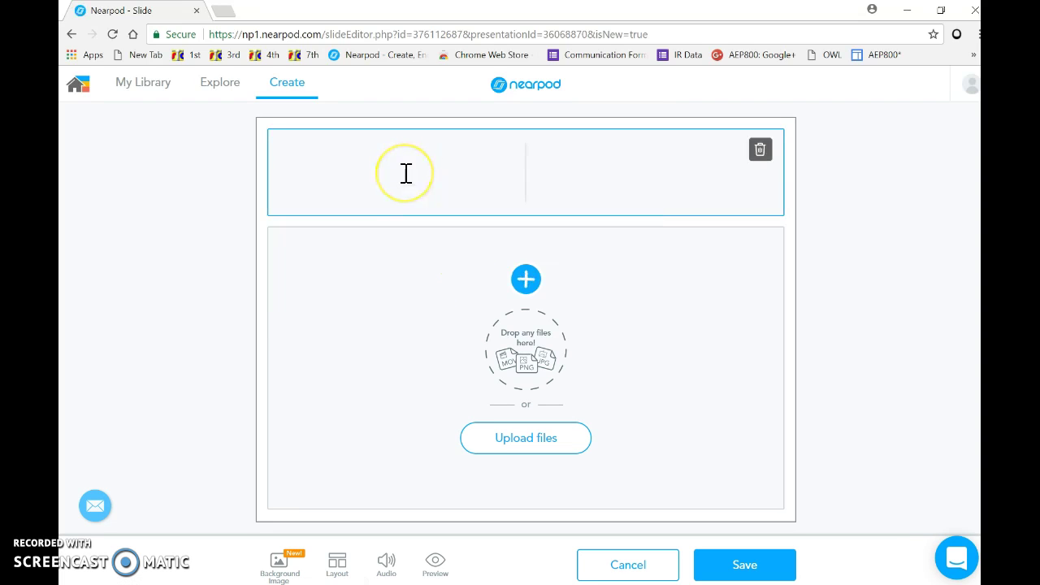
{"action": "type", "text": "U"}
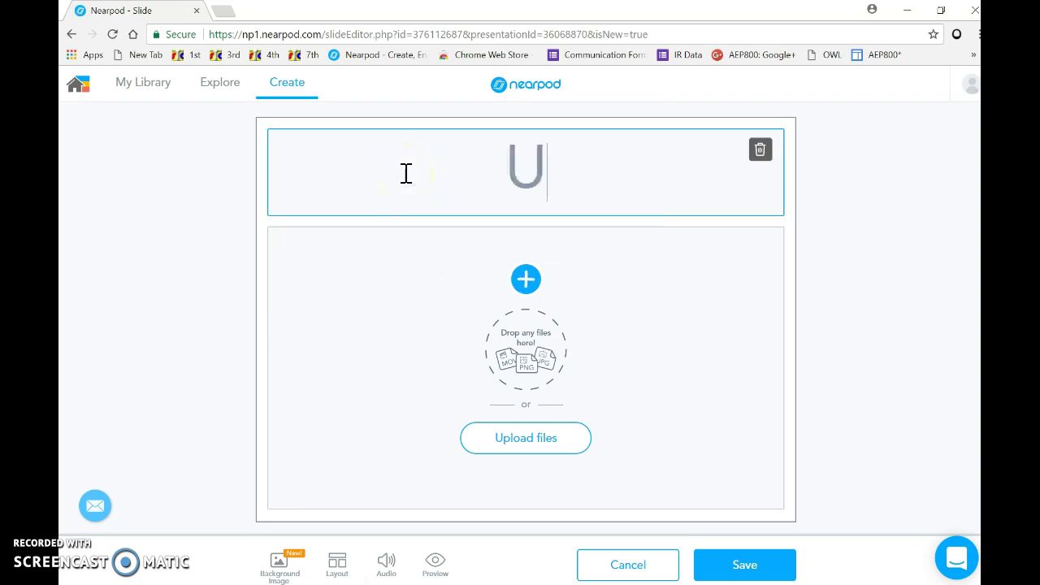
{"action": "type", "text": "nit"}
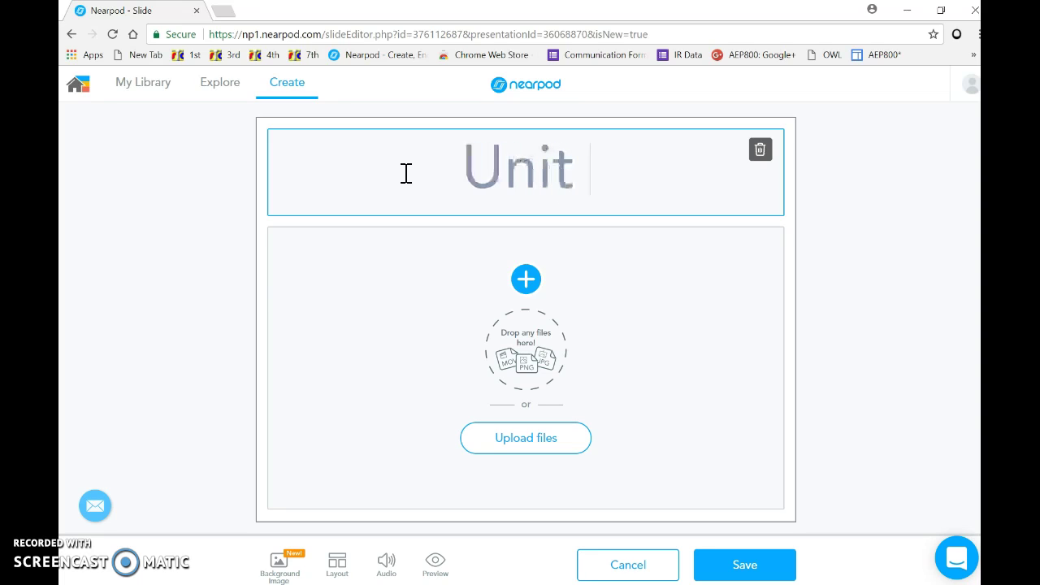
{"action": "type", "text": " O"}
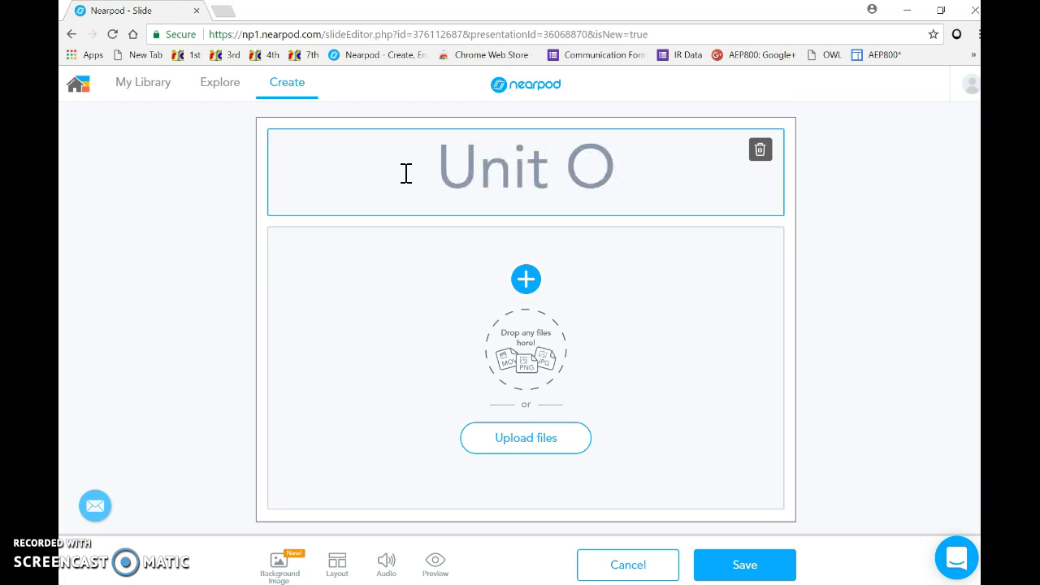
{"action": "type", "text": "ne Review"}
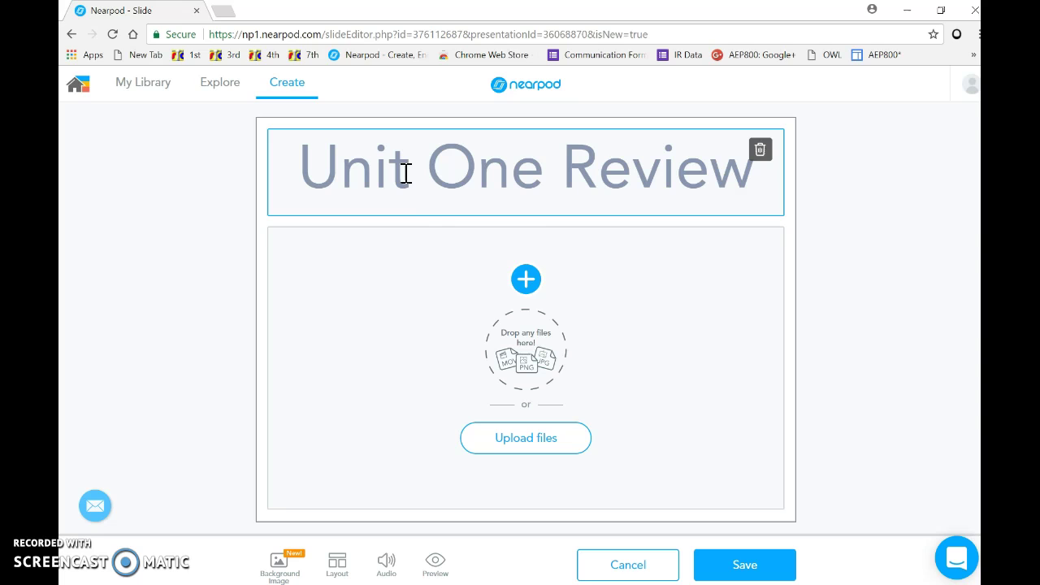
{"action": "left_click", "coordinate": [526, 280]}
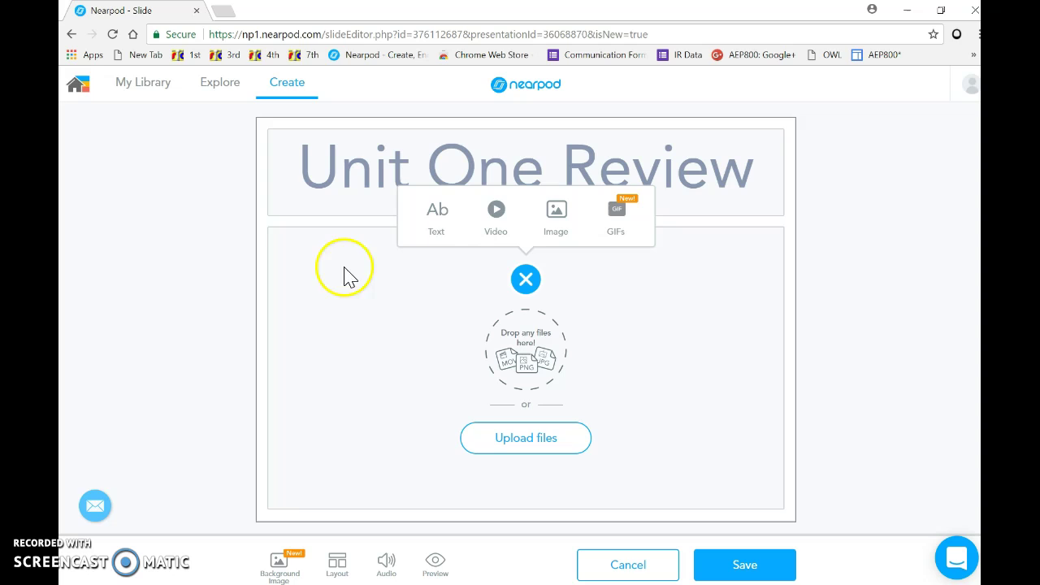
{"action": "left_click", "coordinate": [445, 217]}
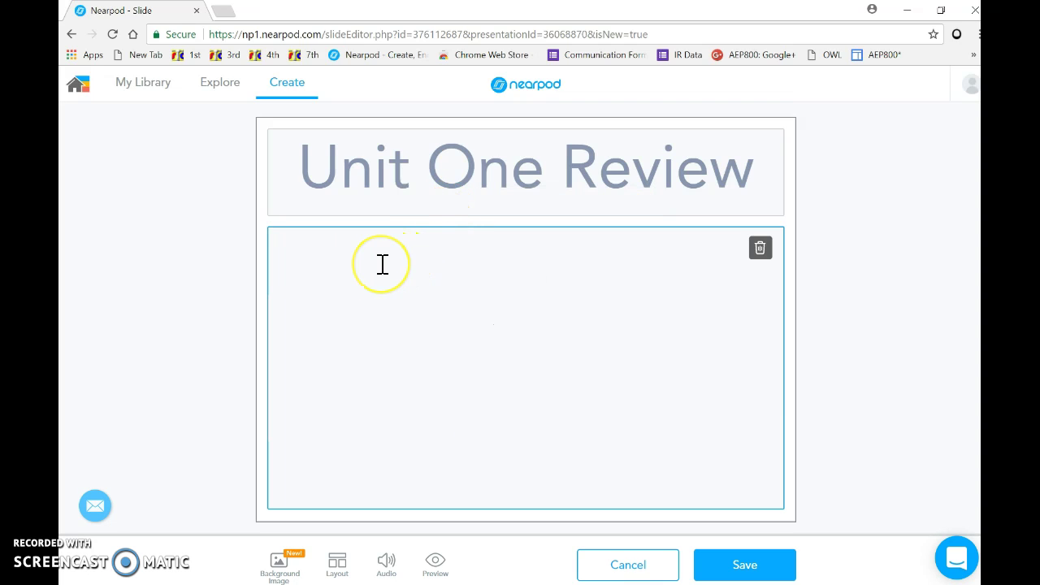
Write 'How and why was the truth manipulated?' in the text box and save the slide
{"action": "type", "text": "How "}
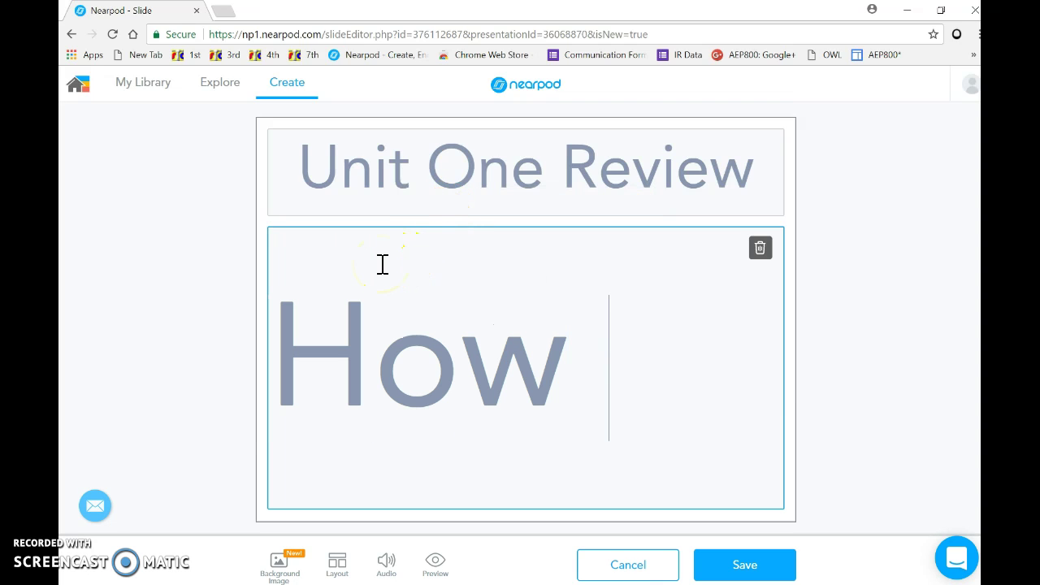
{"action": "type", "text": "and"}
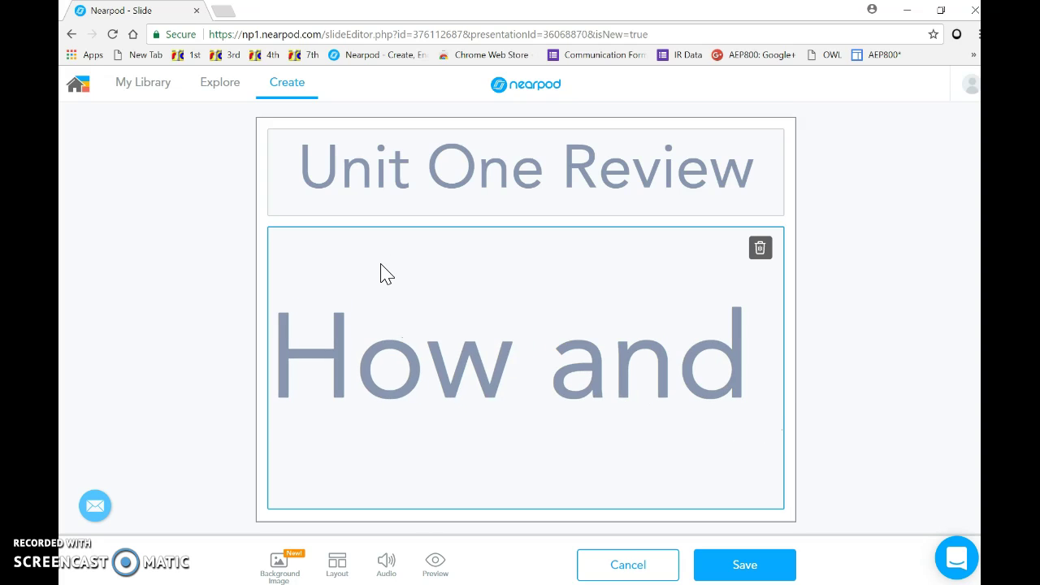
{"action": "type", "text": " why was"}
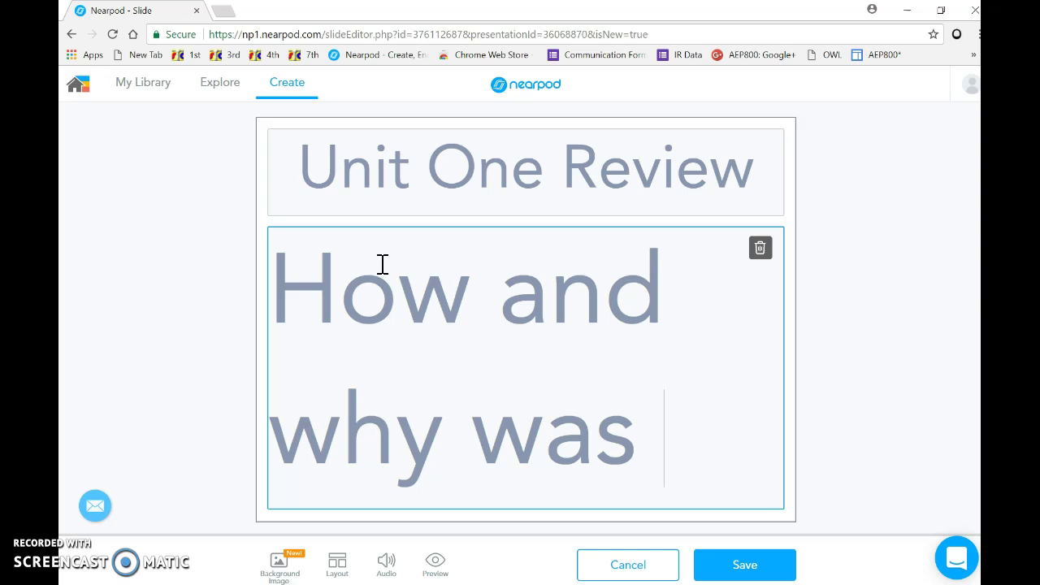
{"action": "type", "text": "the truth "}
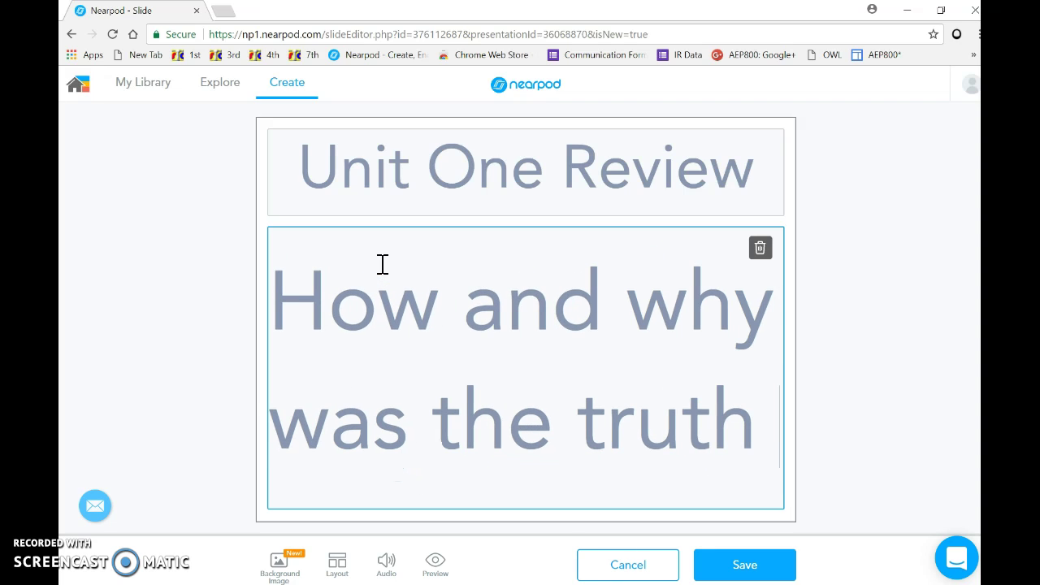
{"action": "type", "text": "ma"}
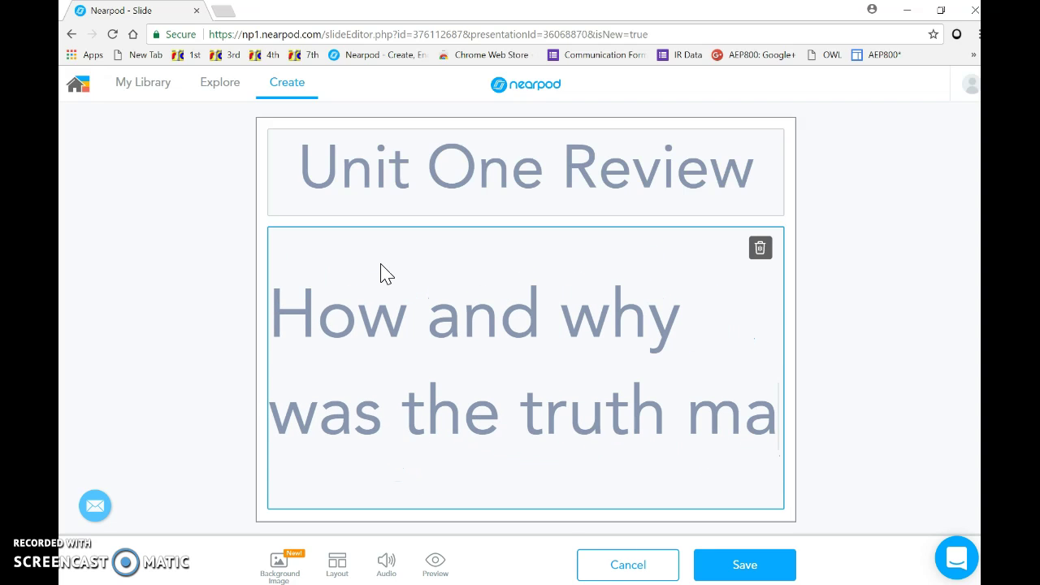
{"action": "type", "text": "nipulated"}
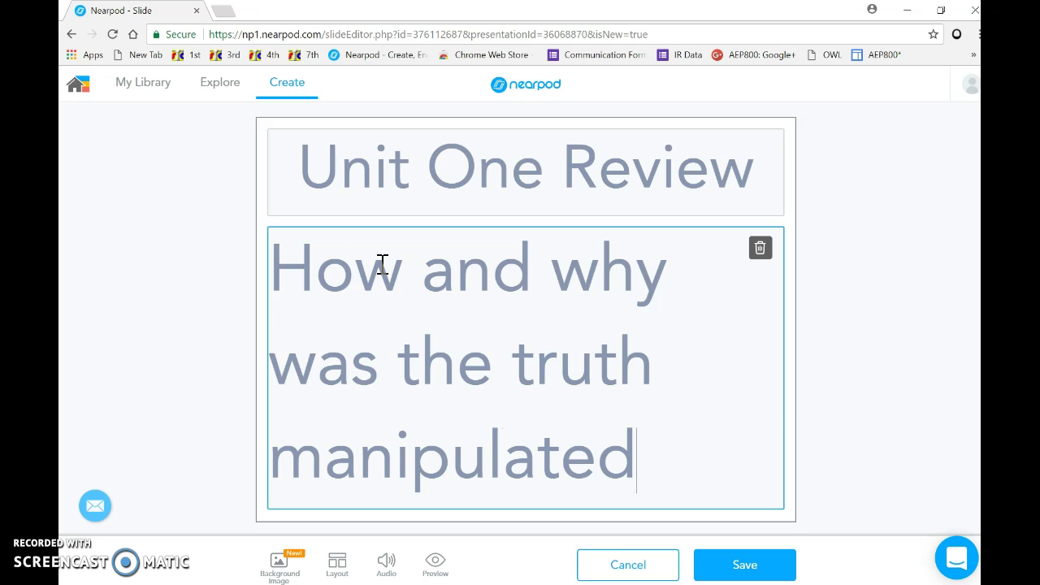
{"action": "type", "text": "?"}
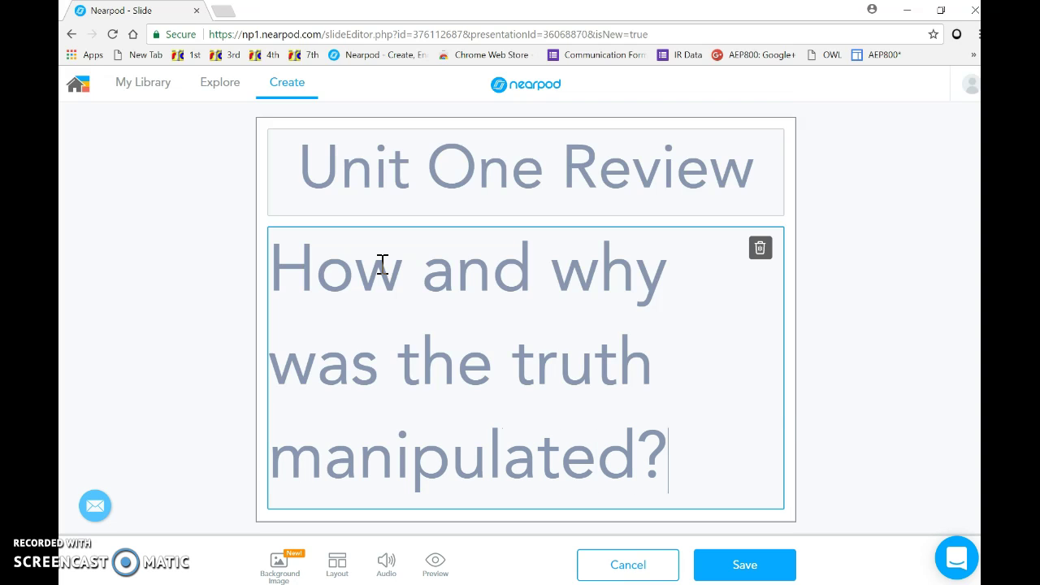
{"action": "left_click_drag", "start_coordinate": [382, 264], "coordinate": [452, 297]}
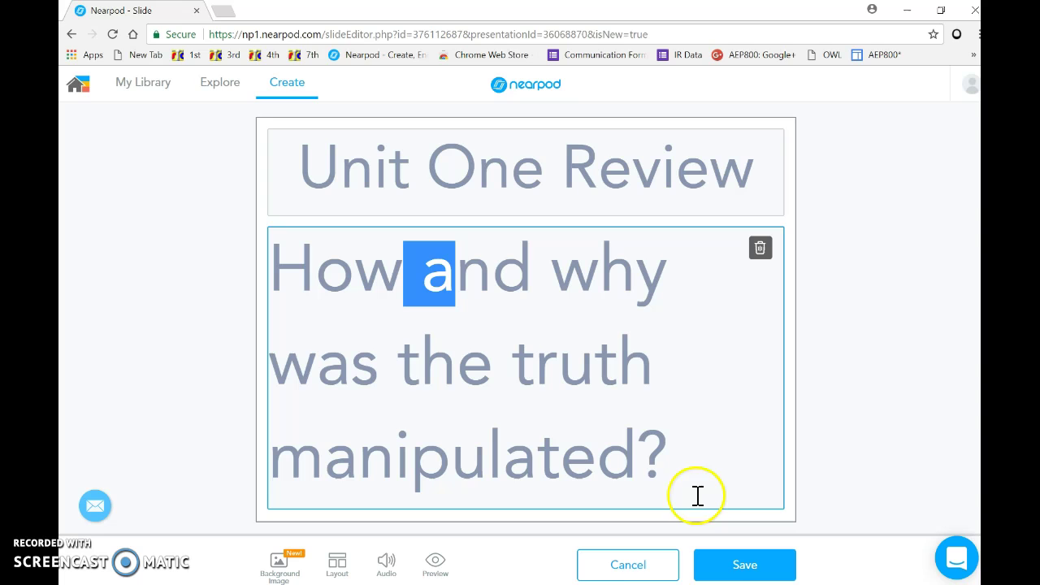
{"action": "left_click", "coordinate": [743, 569]}
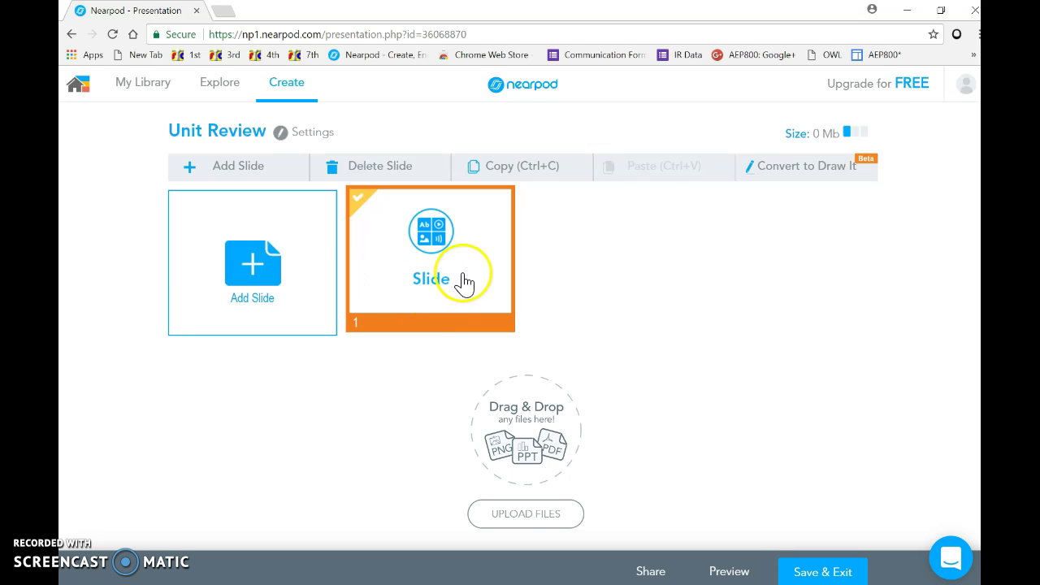
Add a new Open Ended Question activity slide to the lesson
{"action": "left_click", "coordinate": [270, 267]}
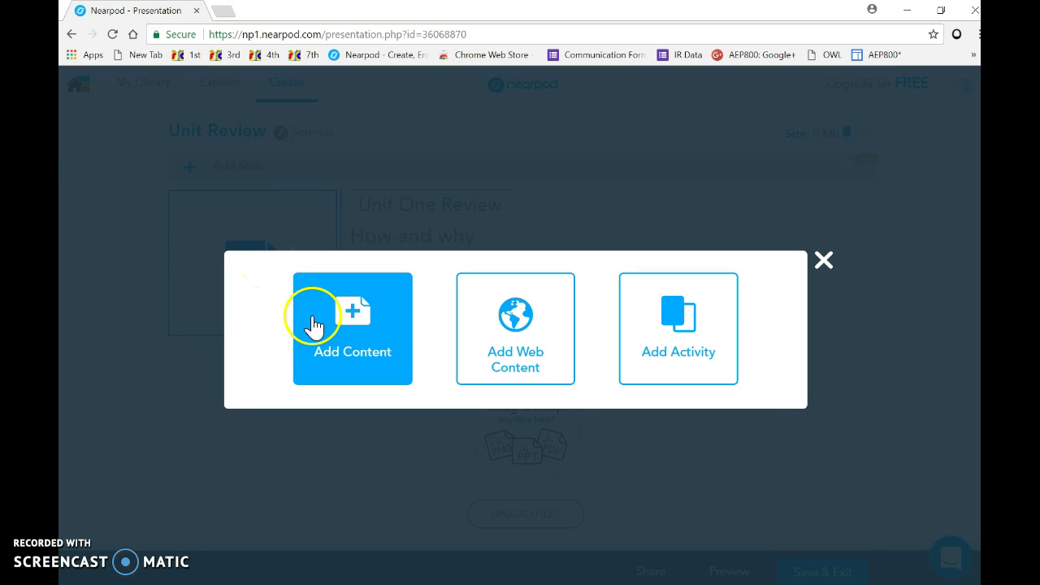
{"action": "left_click", "coordinate": [663, 351]}
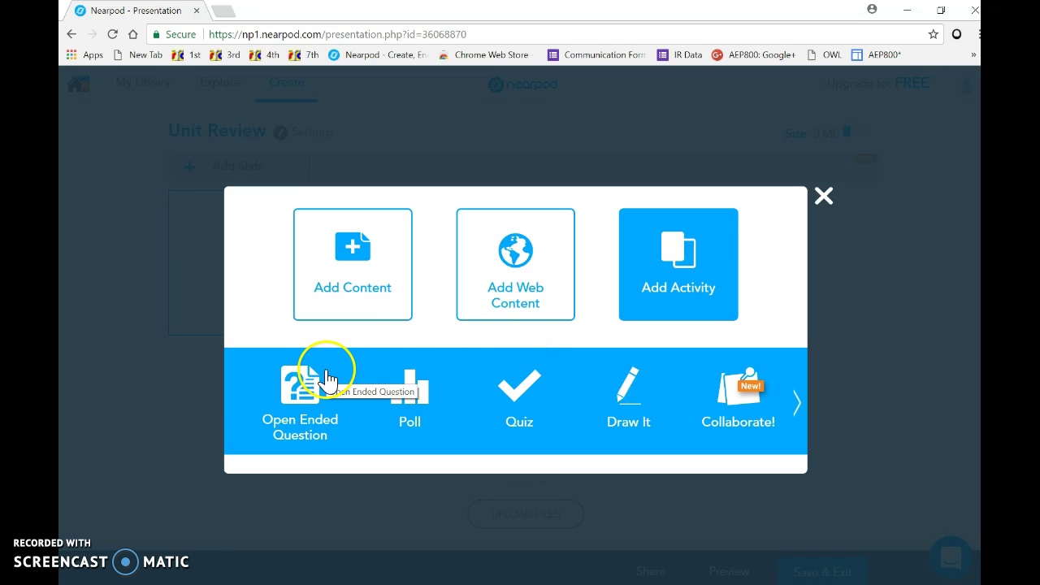
{"action": "left_click", "coordinate": [302, 397]}
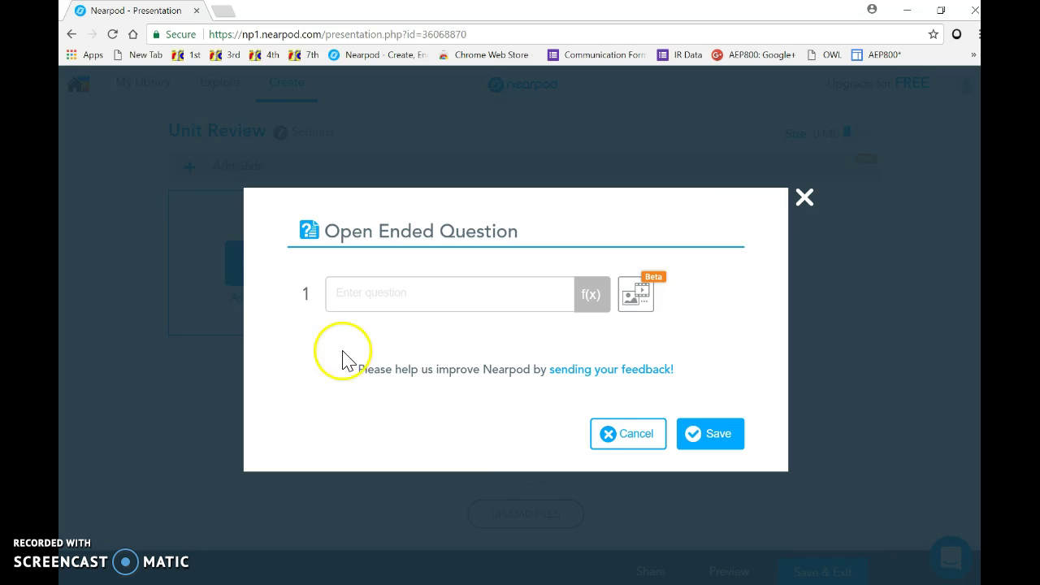
Enter the question 'Was the truth manipulated in "The Tall Tale Heart"' and save the slide
{"action": "left_click", "coordinate": [338, 288]}
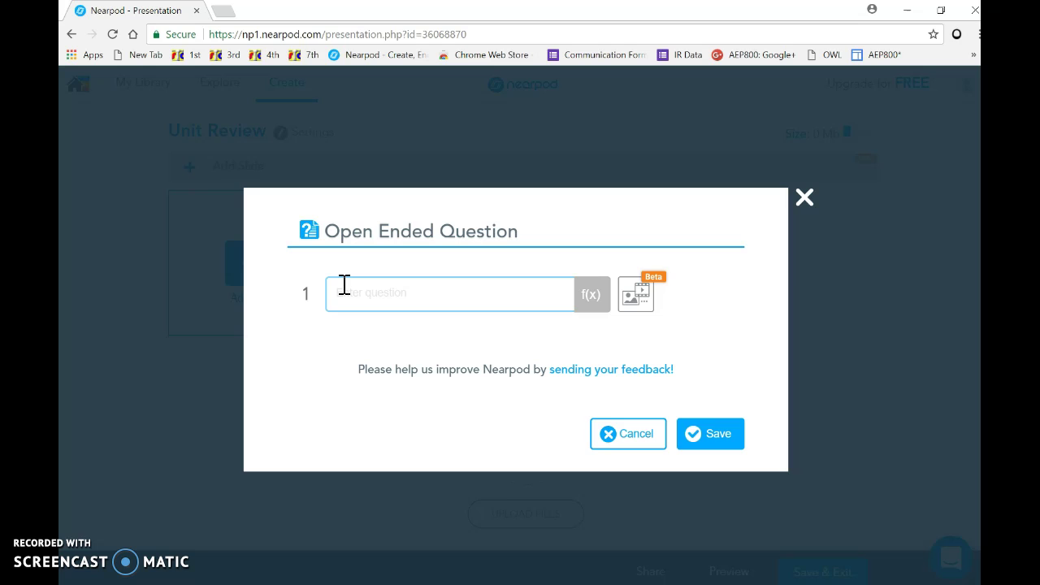
{"action": "type", "text": "Was the truth manipu"}
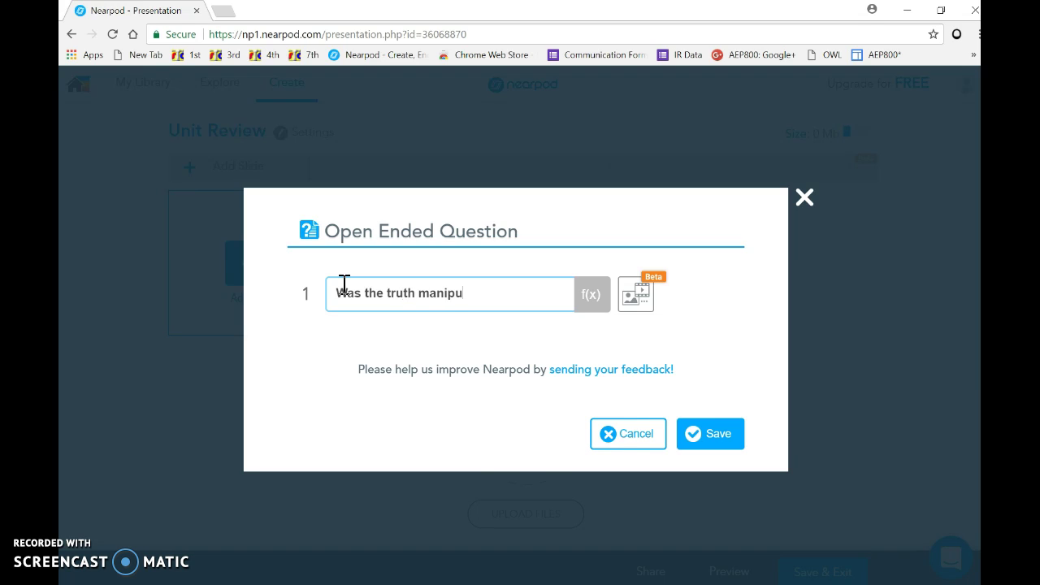
{"action": "type", "text": "lated in "}
{"action": "type", "text": "\""}
{"action": "type", "text": "THe"}
{"action": "key", "text": "BackSpace"}
{"action": "type", "text": "he Ta"}
{"action": "type", "text": "ll"}
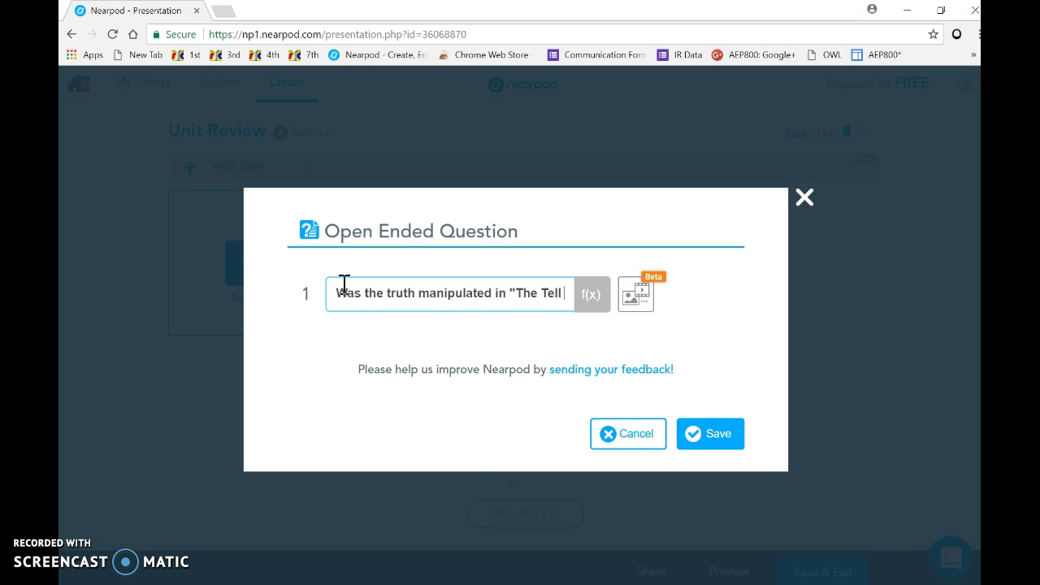
{"action": "type", "text": " Tale"}
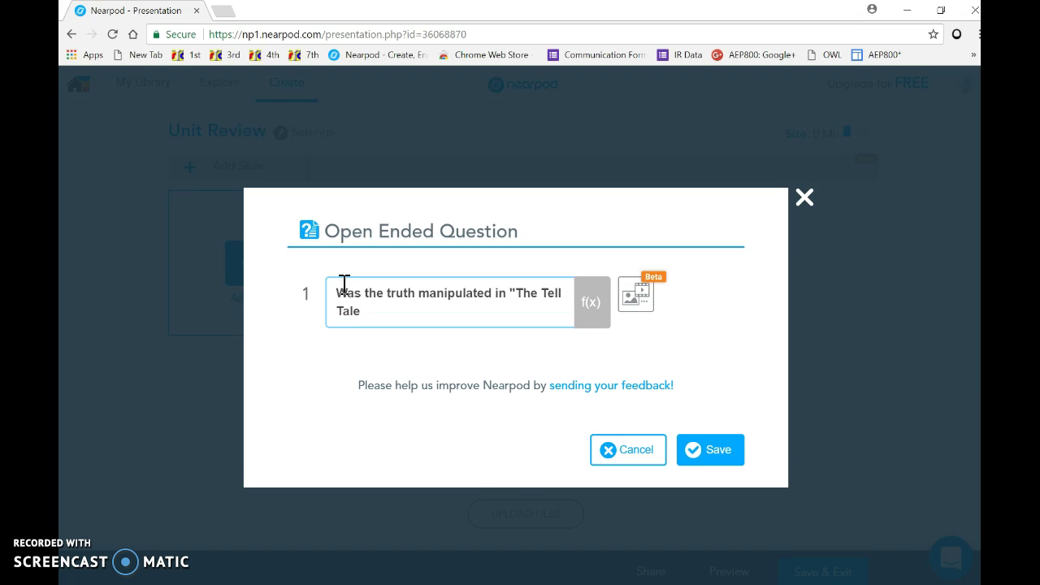
{"action": "type", "text": " Heart"}
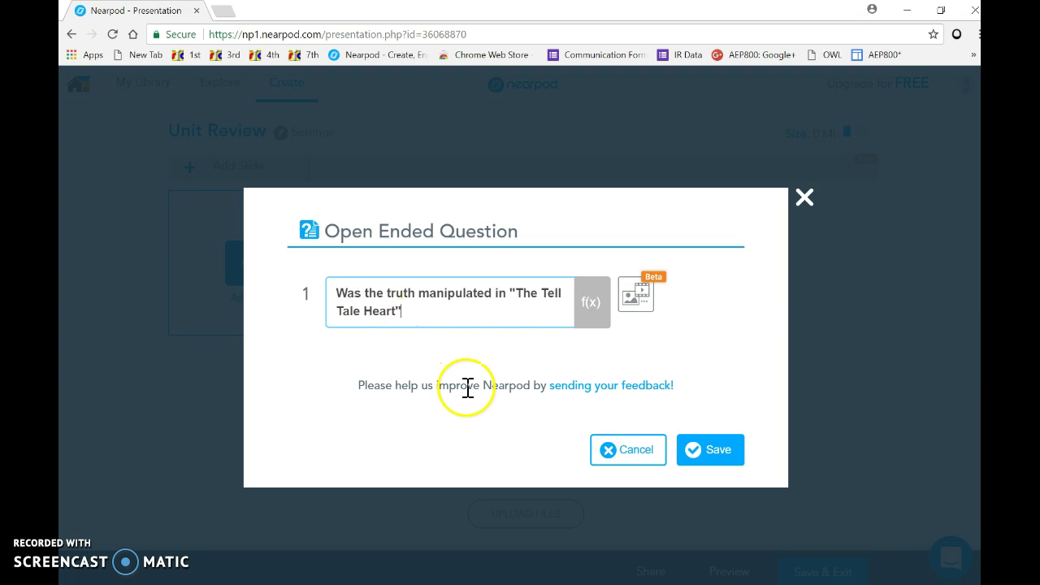
{"action": "left_click", "coordinate": [700, 447]}
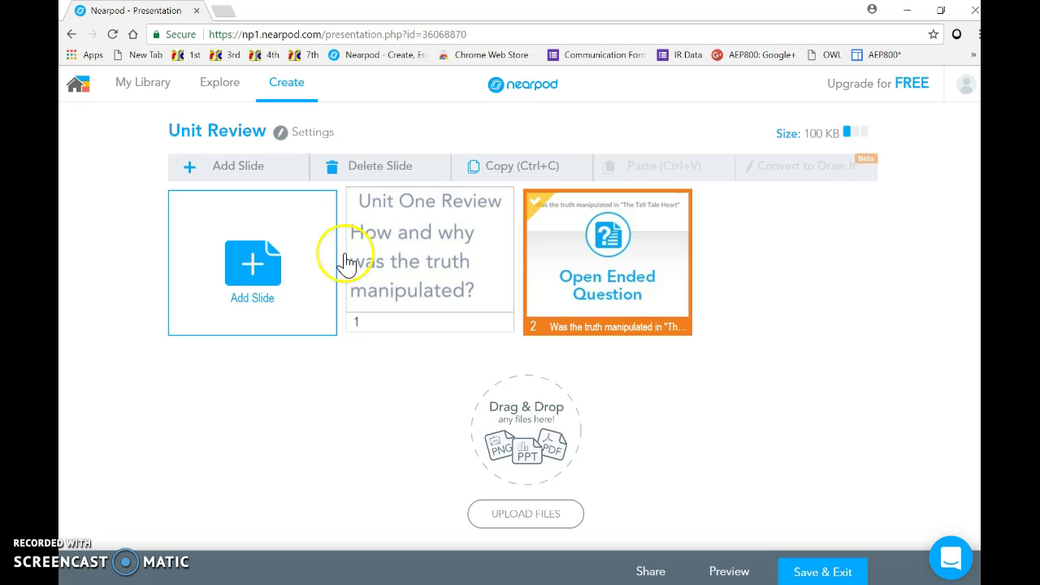
{"action": "left_click", "coordinate": [279, 260]}
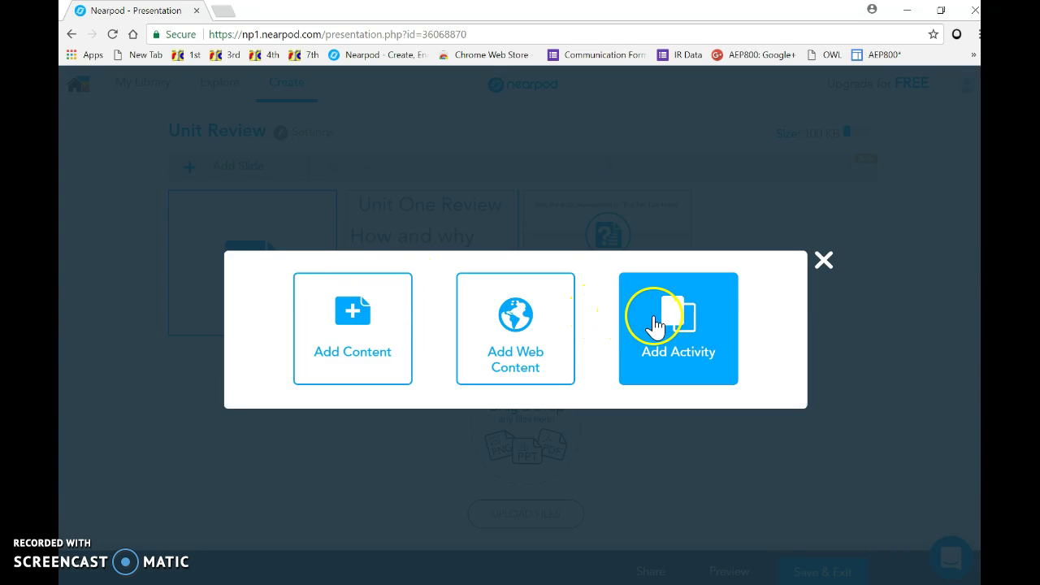
{"action": "left_click", "coordinate": [688, 350]}
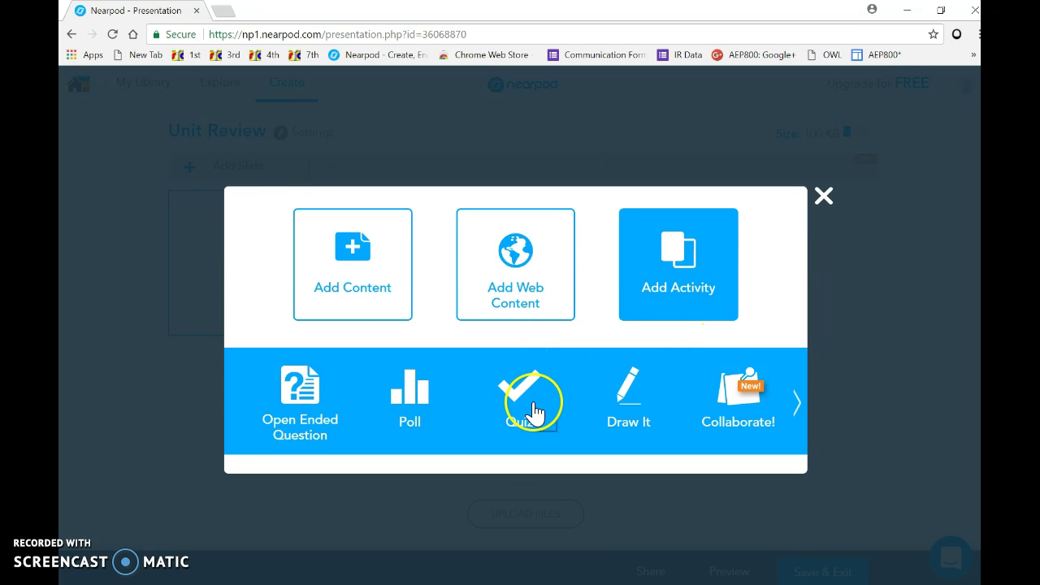
{"action": "left_click_drag", "start_coordinate": [416, 401], "coordinate": [419, 403]}
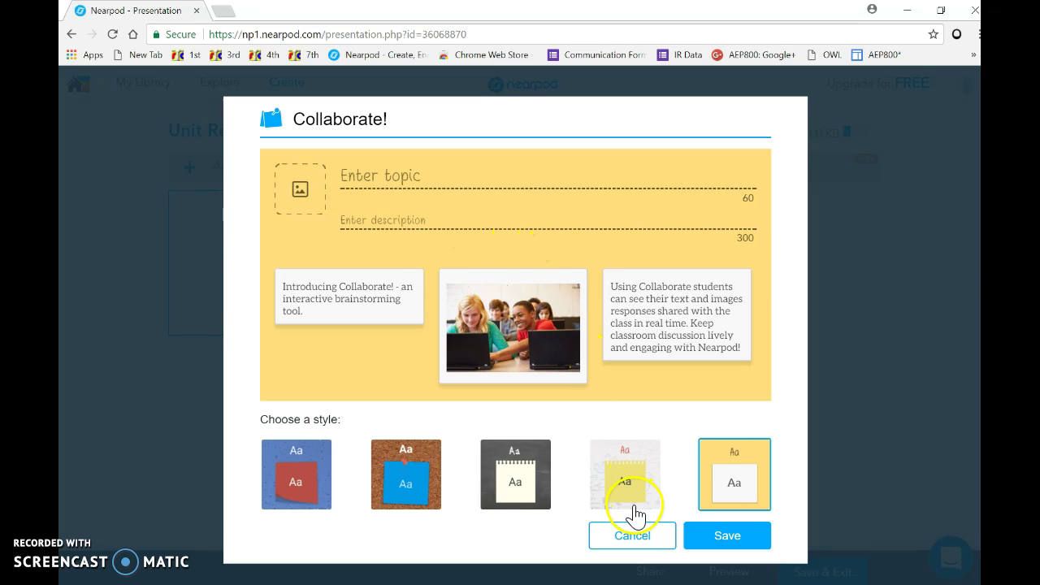
{"action": "left_click", "coordinate": [632, 539]}
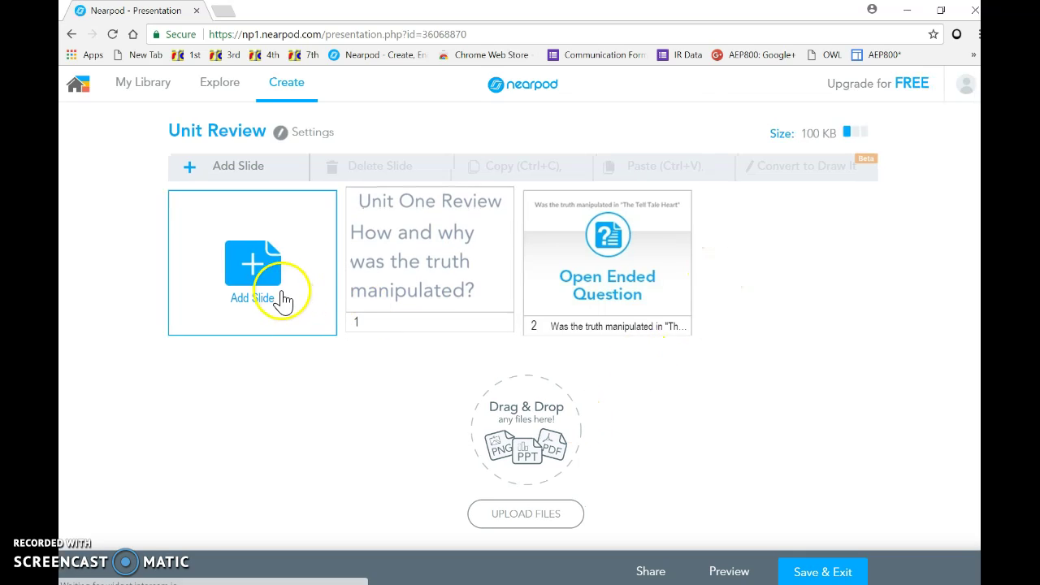
Show the activity types for a new slide, paging to Fill in the Blanks and back
{"action": "left_click", "coordinate": [274, 267]}
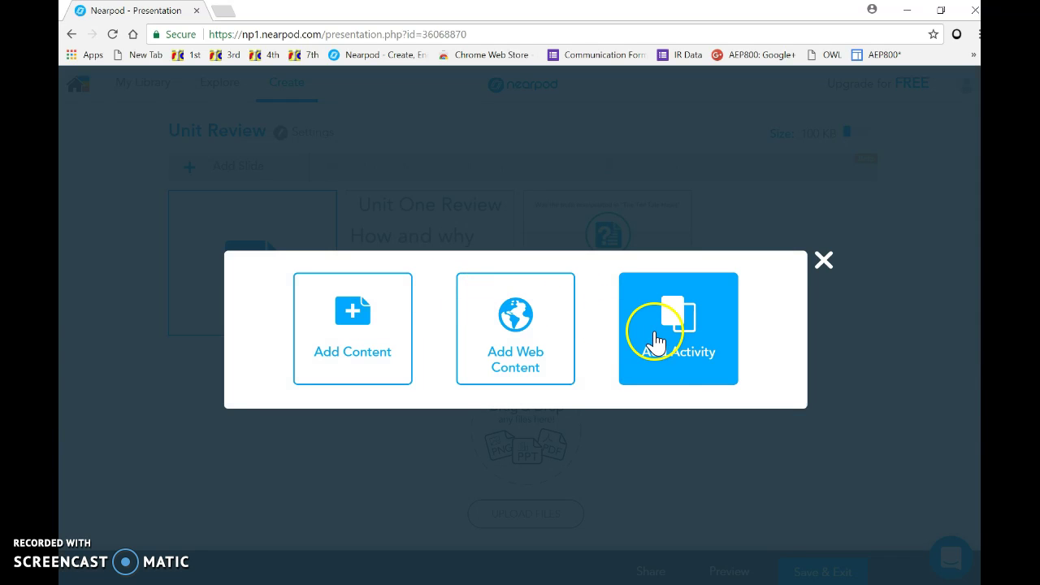
{"action": "left_click", "coordinate": [655, 341]}
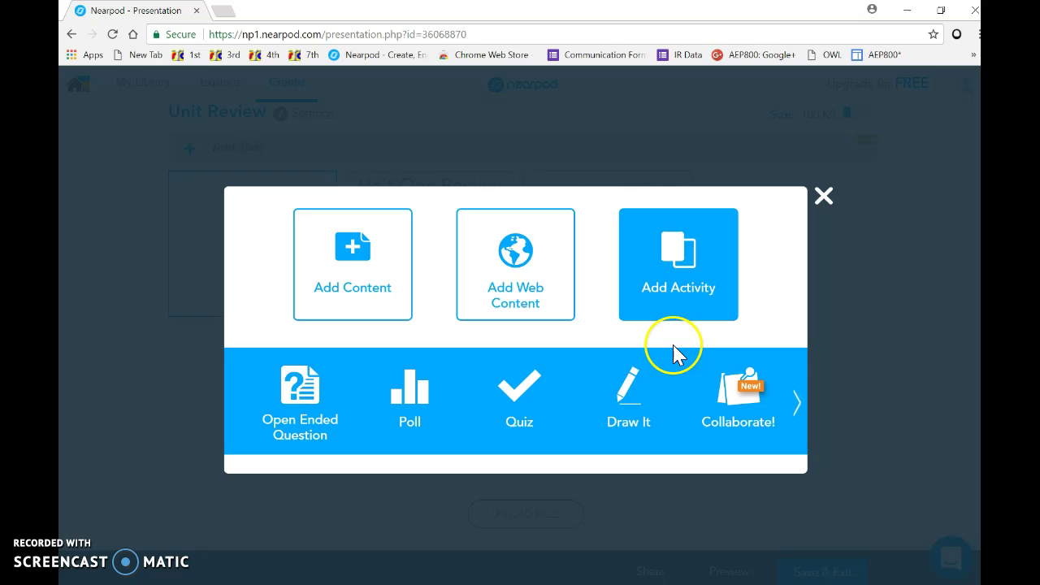
{"action": "left_click", "coordinate": [796, 398]}
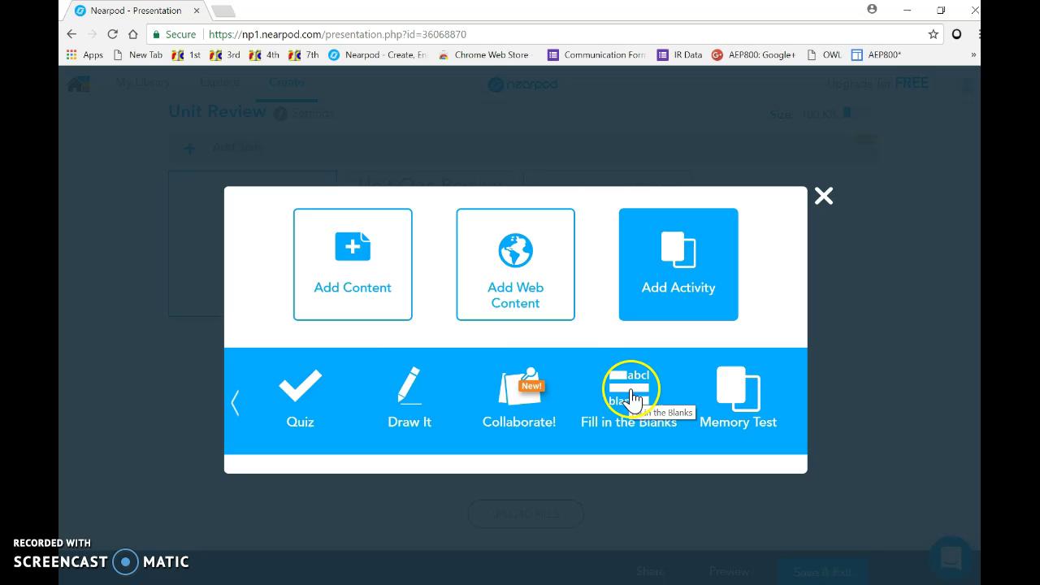
{"action": "left_click", "coordinate": [235, 402]}
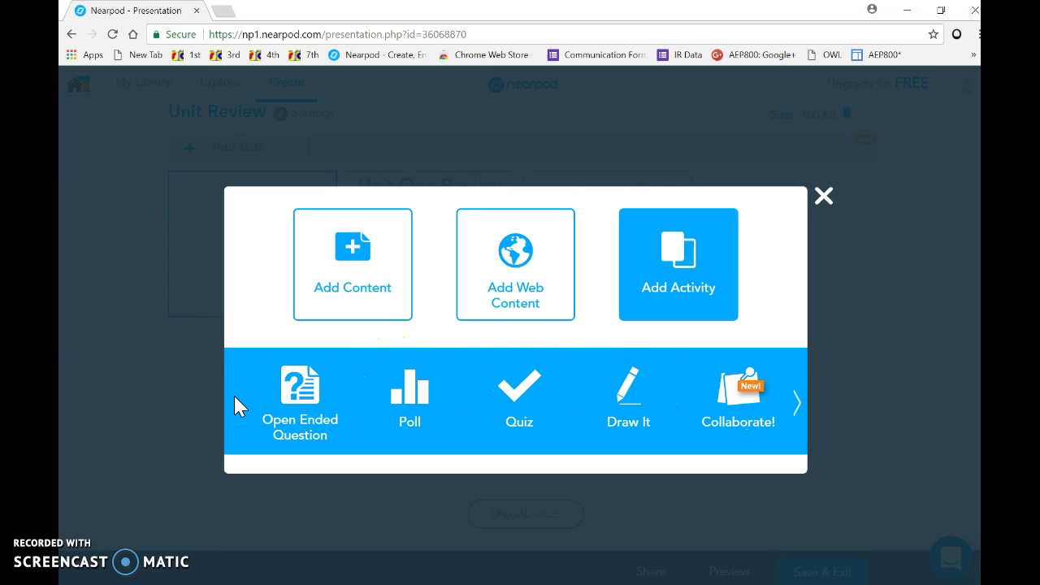